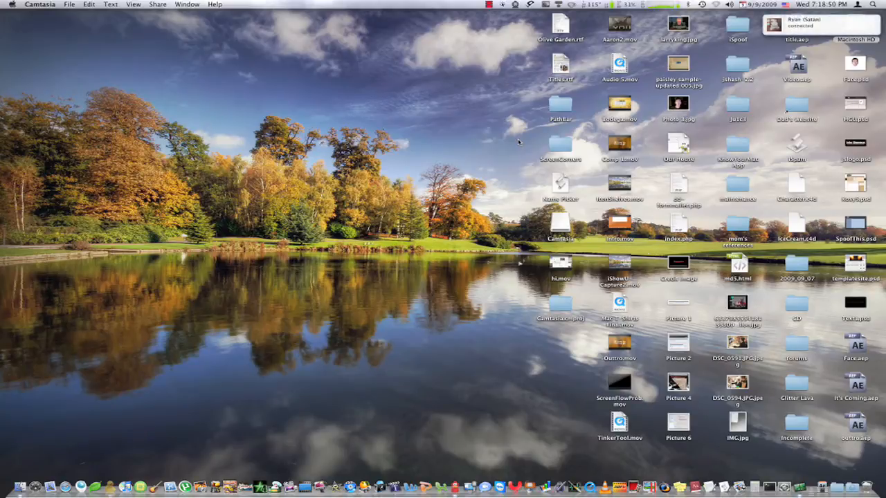
- Select the Camtasia.cmproj project file on the desktop and switch to the Camtasia editor
right_click(457, 494)
left_click(459, 468)
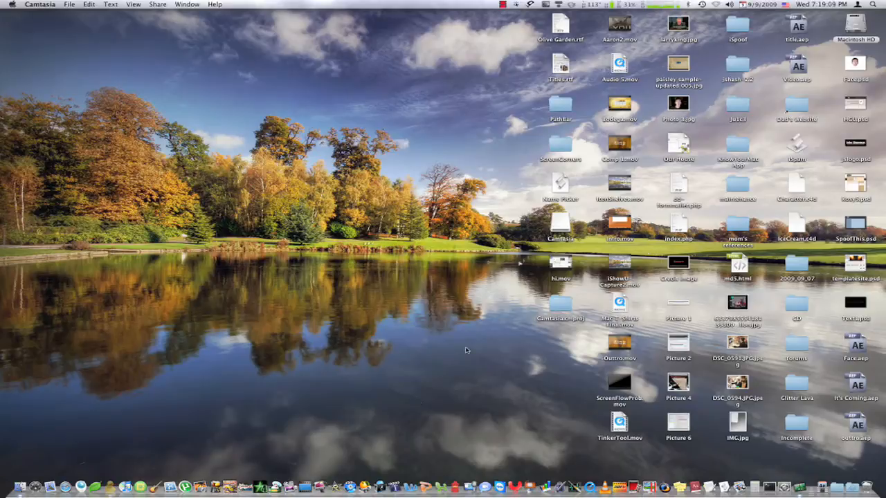
left_click(562, 307)
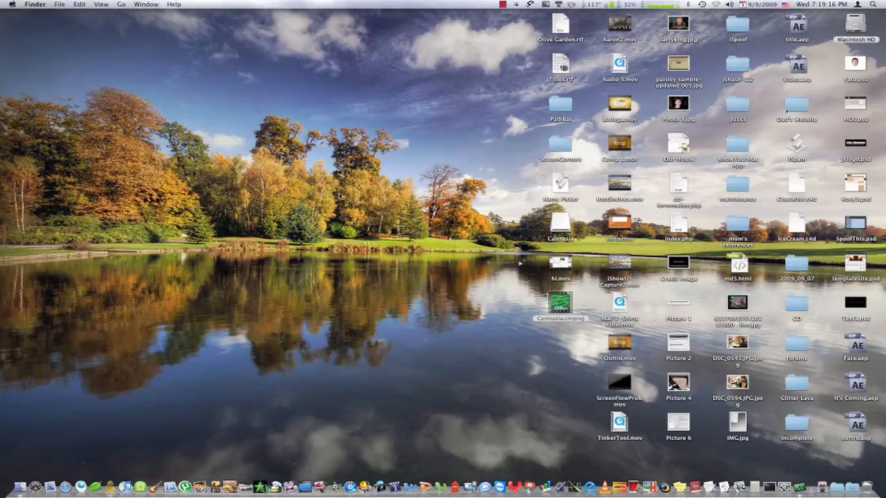
key("super+Tab")
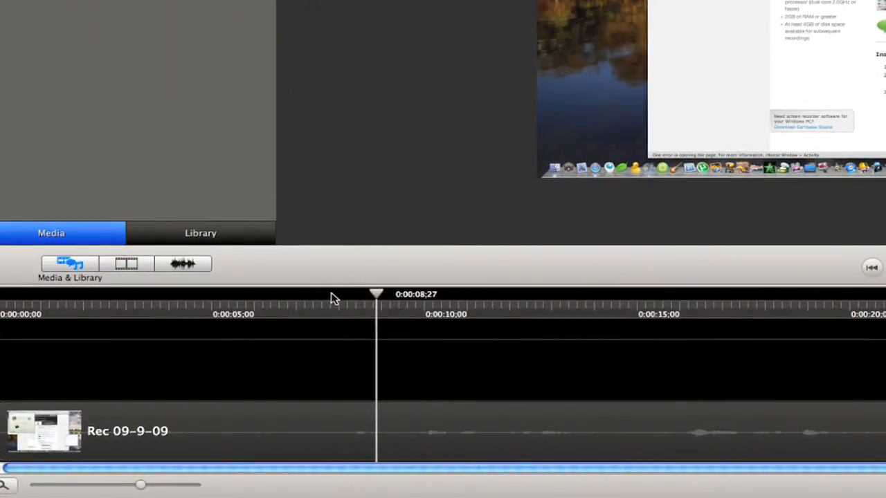
- Scrub through the recording on the timeline and return the playhead to the start
left_click(329, 297)
left_click_drag(215, 299, 3, 308)
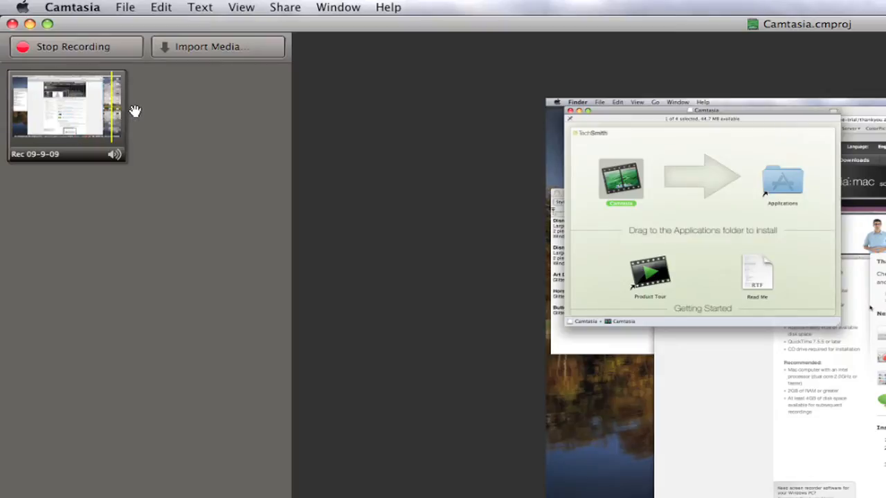
left_click(261, 55)
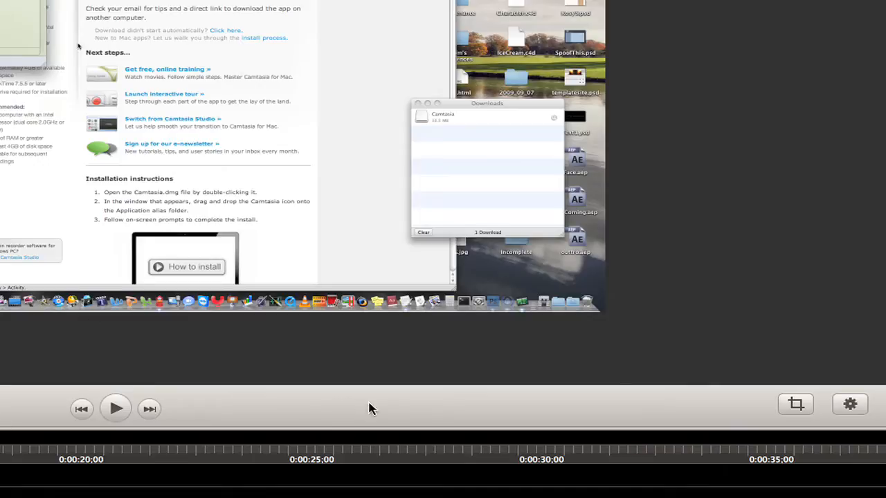
- Show the properties of the Rec 09-9-09 clip, try a 100% scale and set the scale back to 50%
left_click(849, 406)
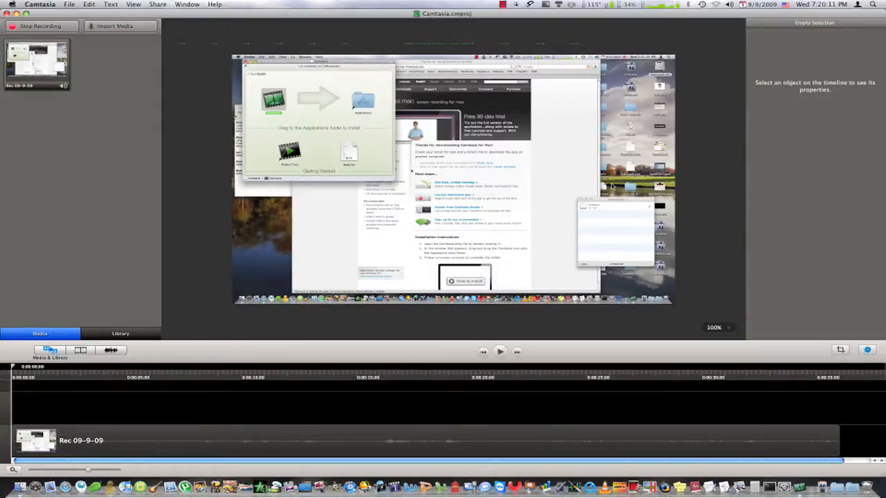
left_click(473, 164)
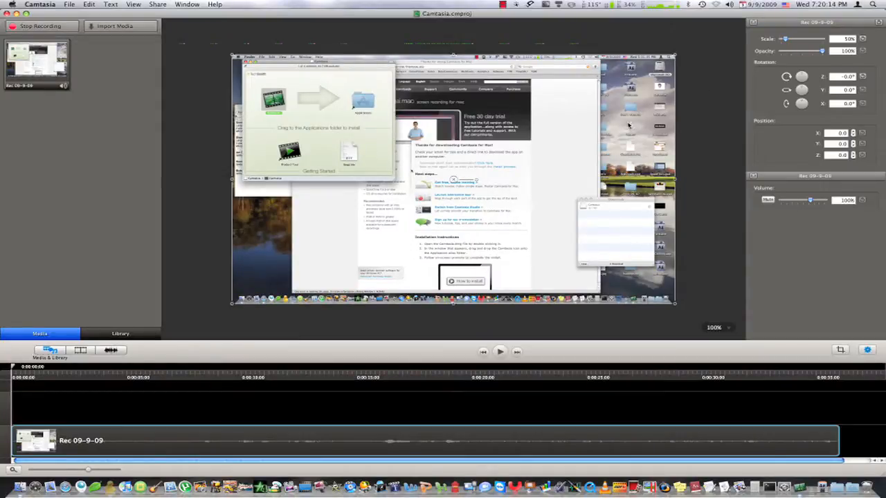
left_click_drag(786, 39, 838, 52)
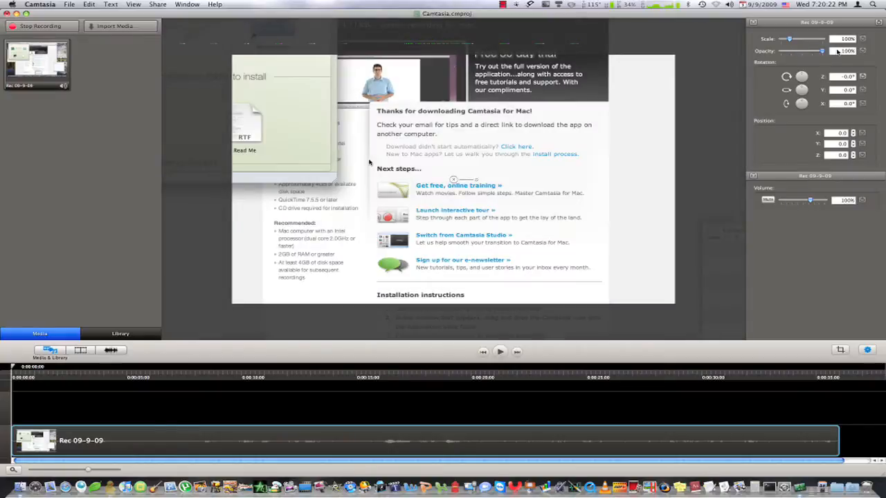
left_click(843, 40)
type("50")
key("Return")
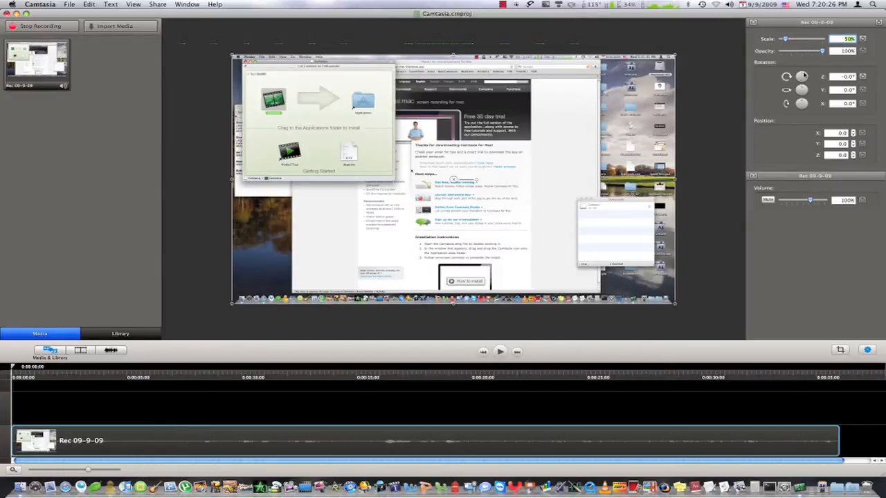
- Try rotating the Rec 09-9-09 clip about its Z axis and reset the Z rotation to 0°
left_click_drag(802, 75, 804, 80)
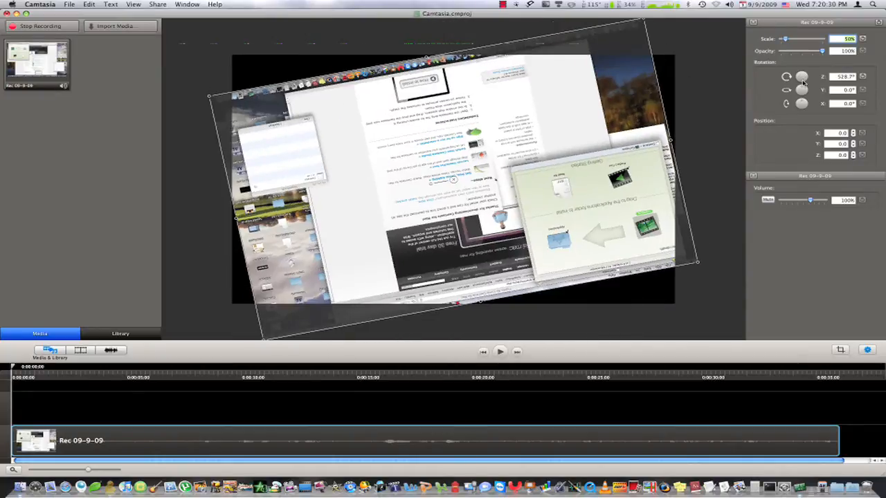
left_click(843, 76)
type("0")
key("Return")
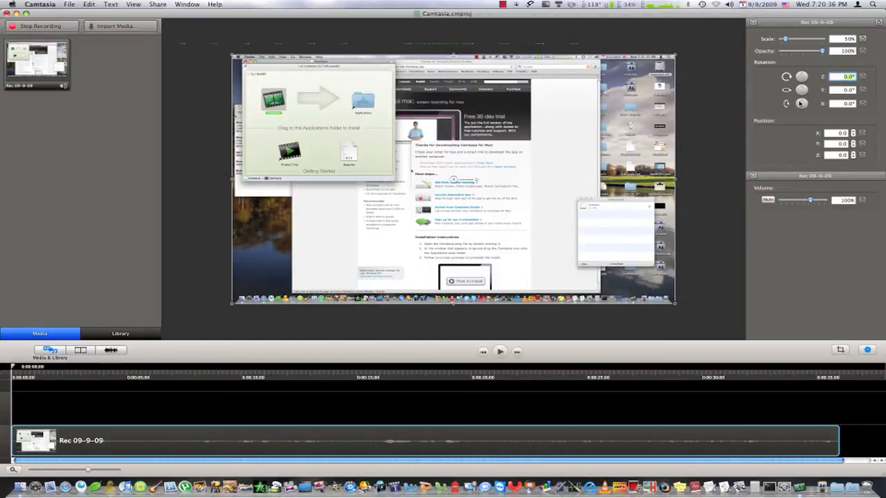
- Try the clip's Y and X rotations and reset each of them to 0°
left_click_drag(805, 90, 803, 92)
double_click(848, 90)
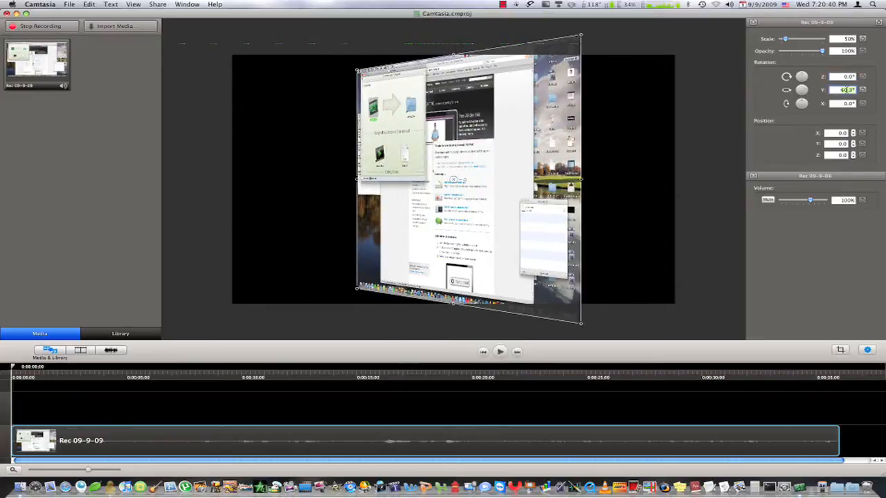
type("0")
key("Return")
left_click_drag(805, 105, 803, 107)
double_click(846, 104)
type("0")
key("Return")
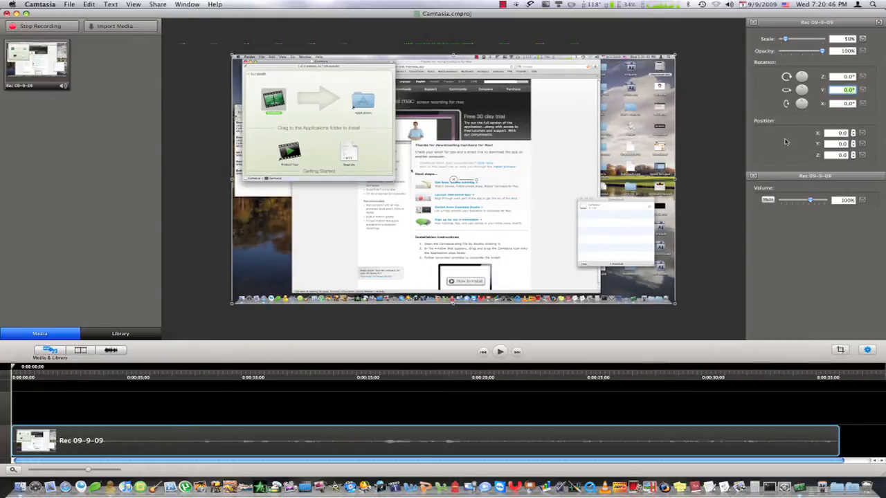
- Try moving the clip on the canvas and reset its X and Y positions to their defaults
left_click_drag(614, 153, 570, 153)
left_click(862, 133)
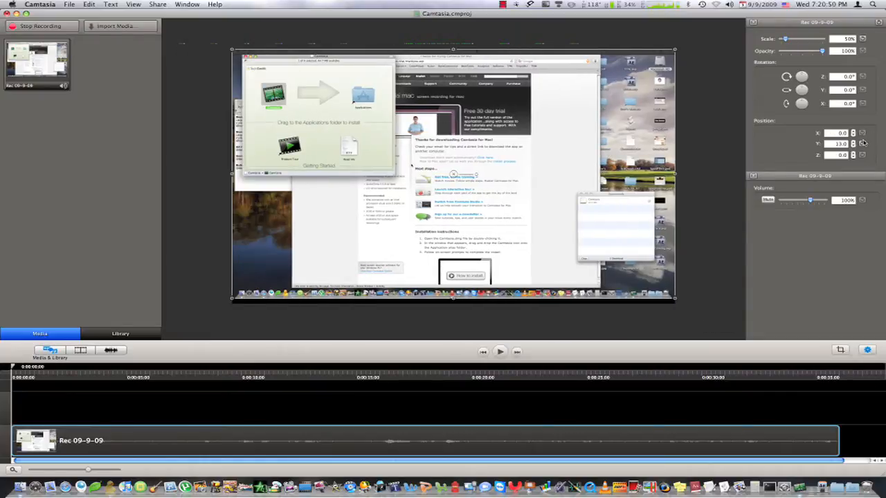
left_click(863, 144)
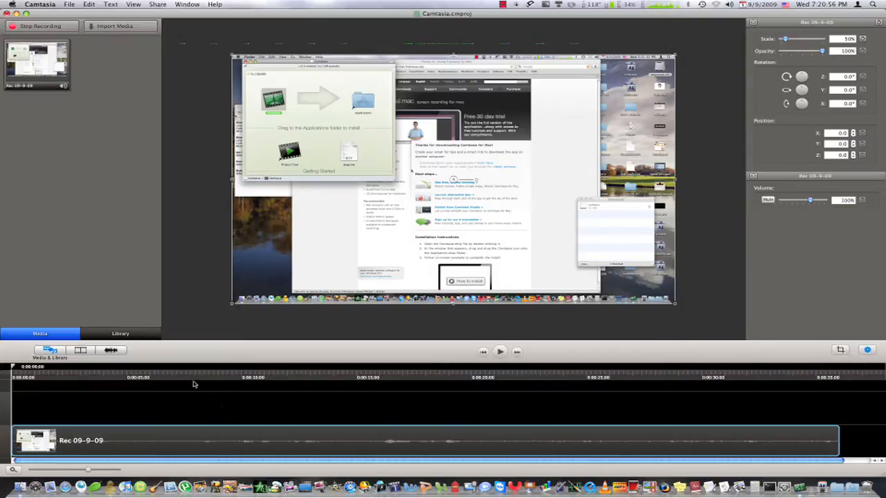
- Scrub the first seconds of the timeline, and move the Rec 09-9-09 clip to the upper track and back down
left_click(113, 371)
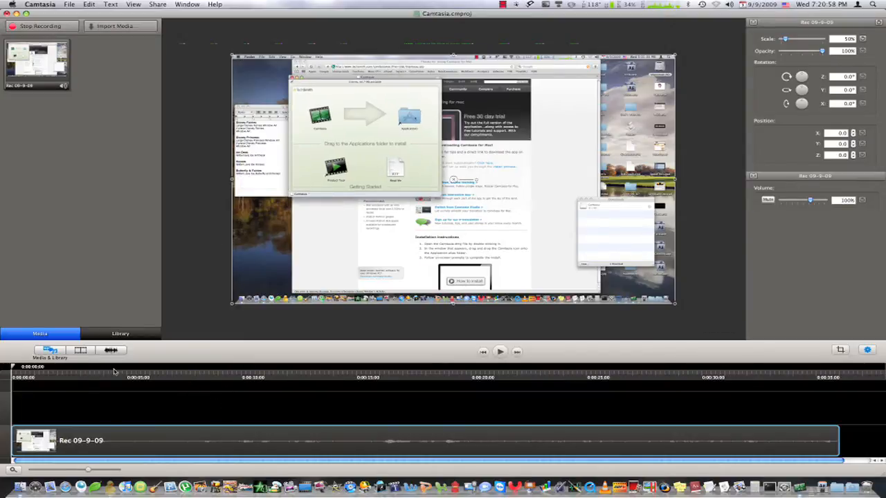
left_click_drag(114, 372, 7, 372)
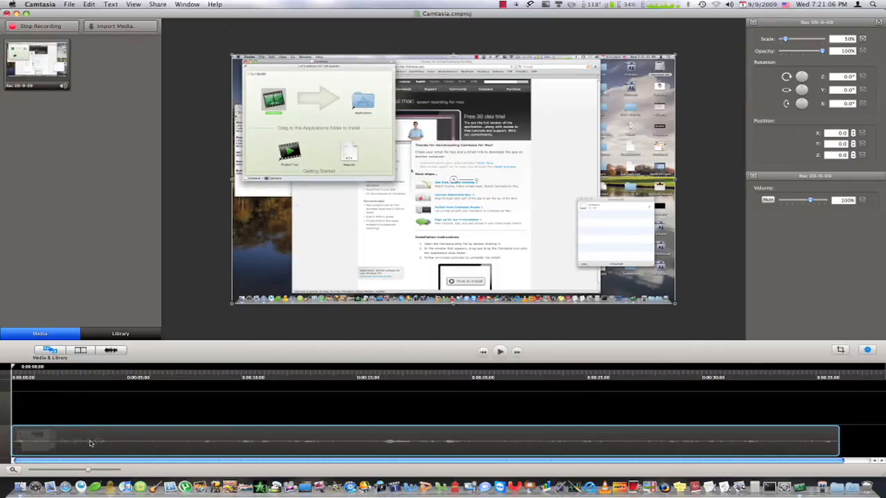
mouse_move(94, 443)
left_mouse_down()
mouse_move(89, 411)
mouse_move(82, 440)
left_mouse_up()
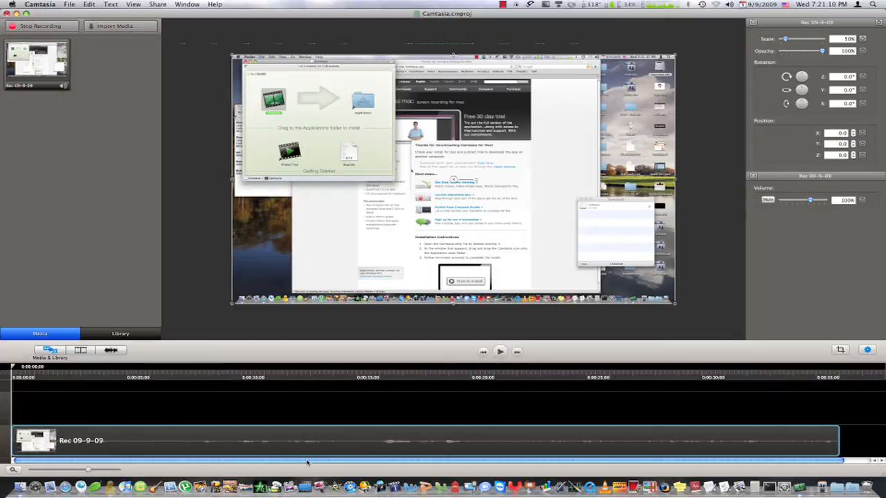
left_click_drag(207, 438, 205, 411)
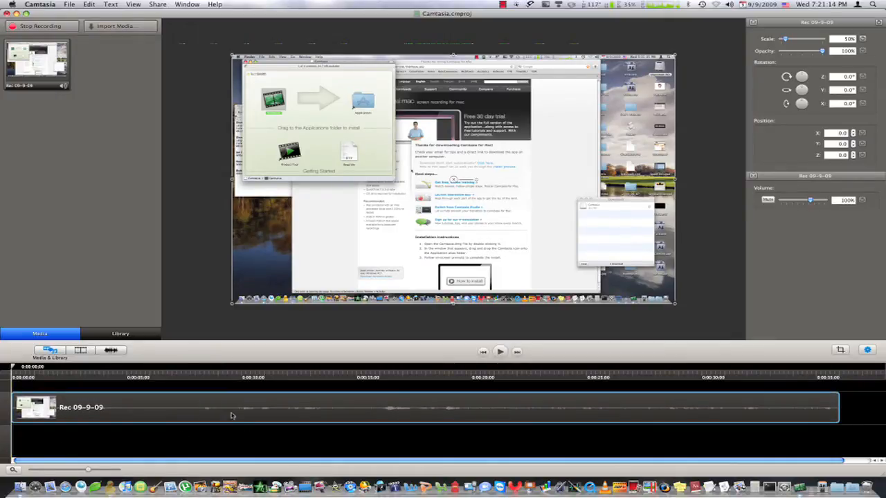
left_click_drag(231, 413, 233, 439)
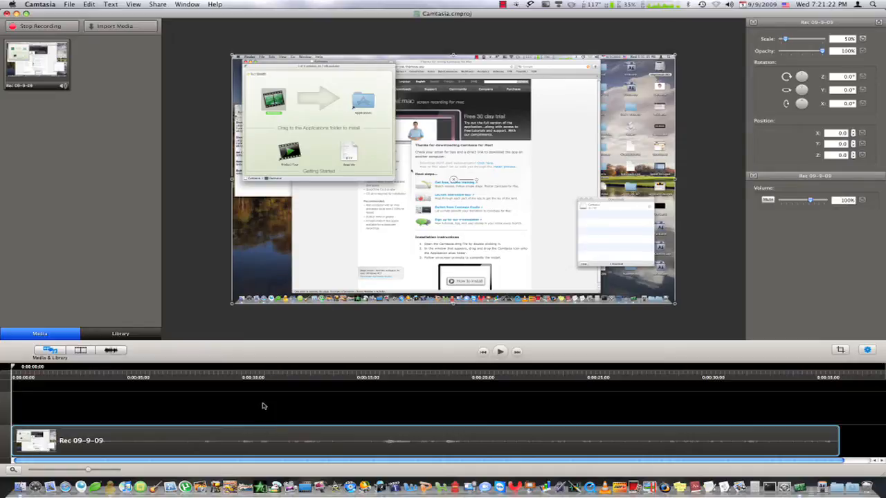
- Try adding a Text annotation from the library to the canvas and delete it
left_click(121, 335)
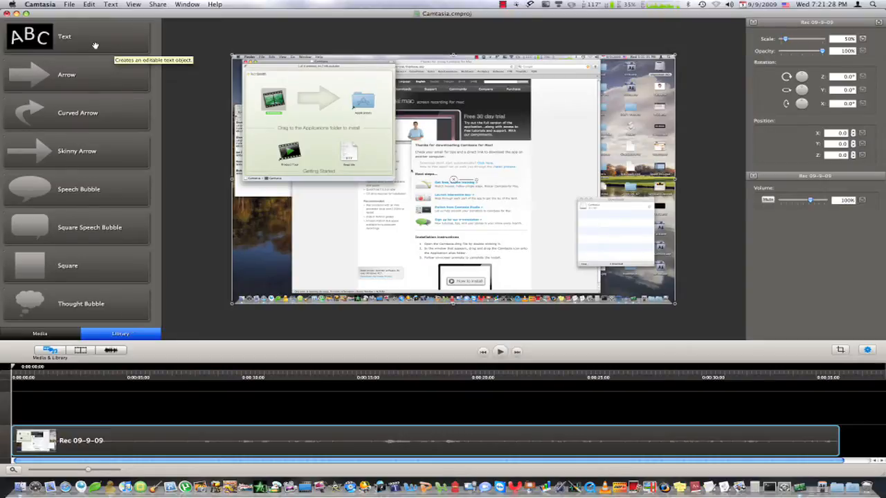
left_click_drag(56, 43, 311, 239)
key("Delete")
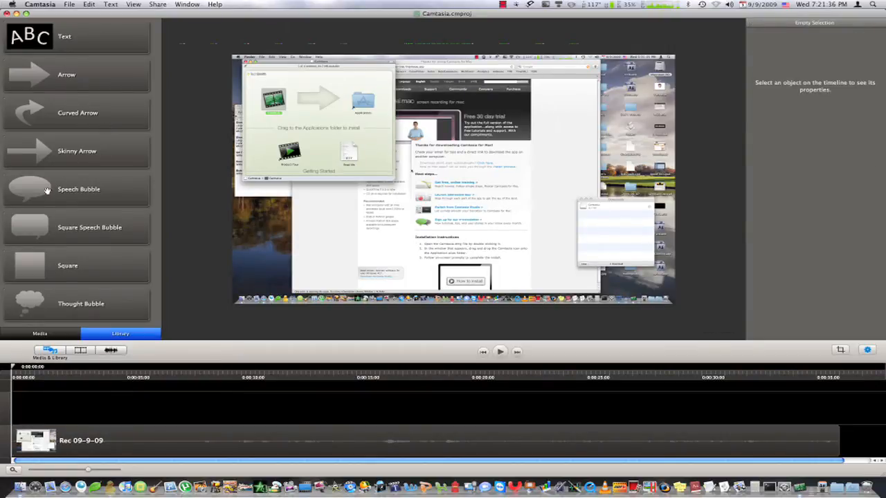
- Try adding a Speech Bubble from the library, move it lower on the canvas and delete it
left_click_drag(47, 190, 348, 265)
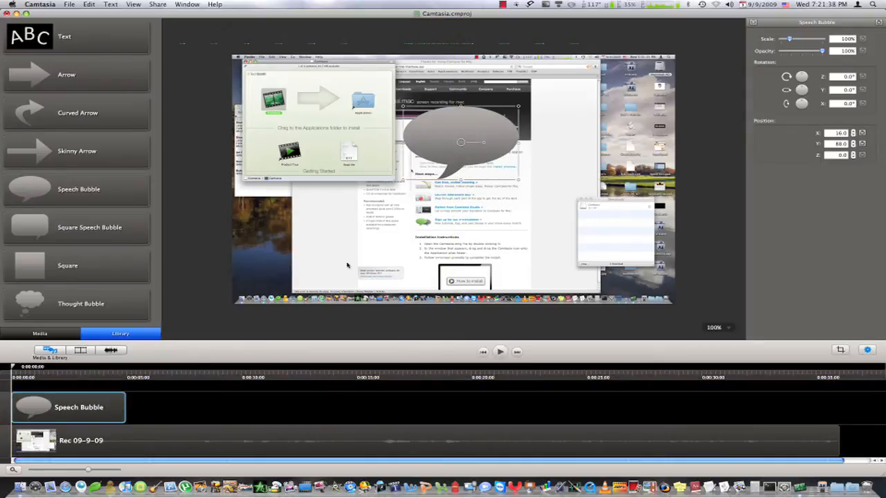
left_click_drag(437, 147, 421, 243)
key("Delete")
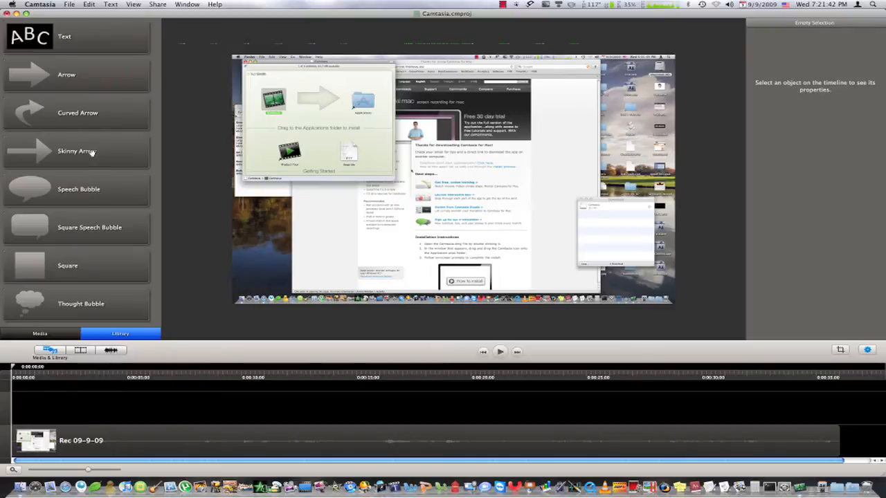
- Try adding an Arrow from the library to the canvas and delete it
left_click_drag(54, 83, 517, 201)
left_click(693, 258)
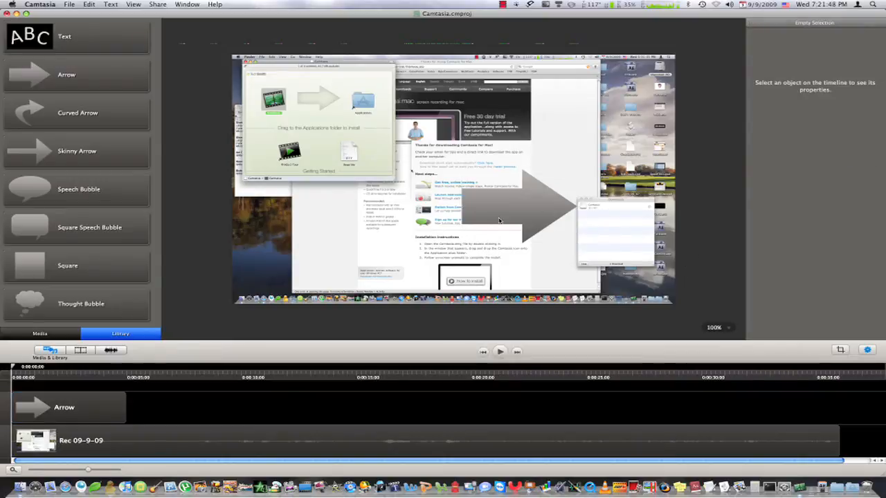
left_click(500, 220)
key("Delete")
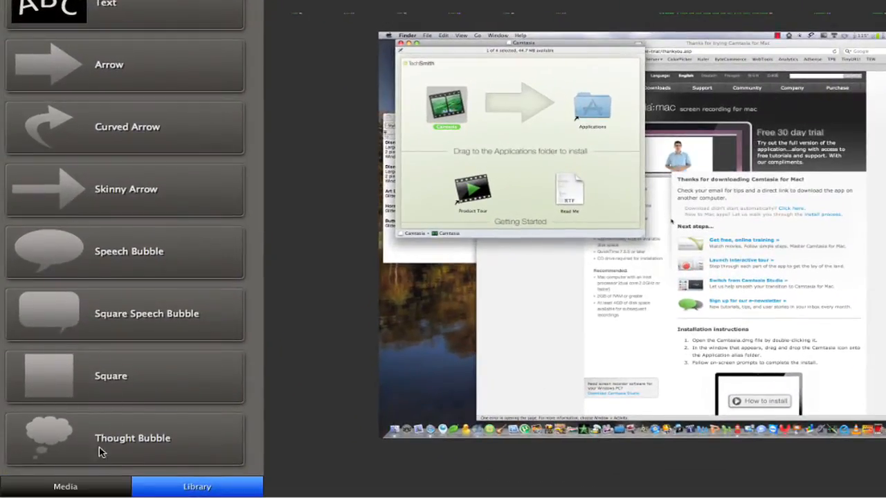
- Delete the leftover Speech Bubble and Arrow from the project media
left_click(97, 482)
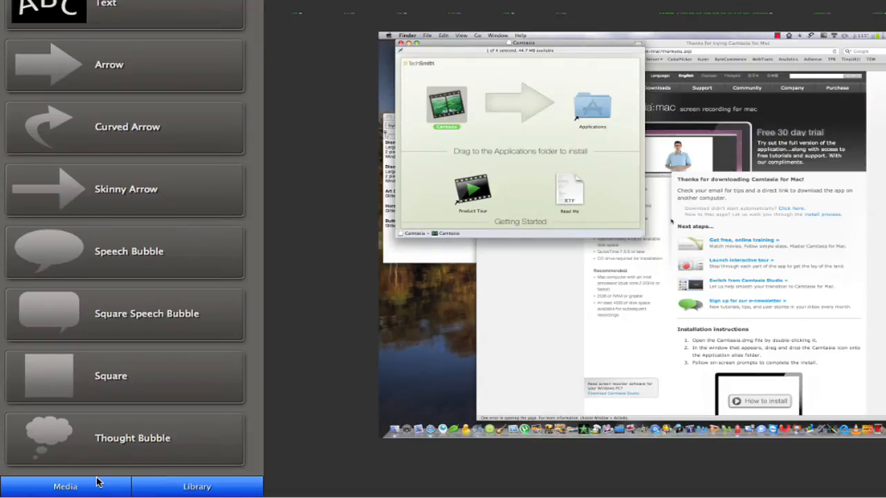
left_click(89, 153)
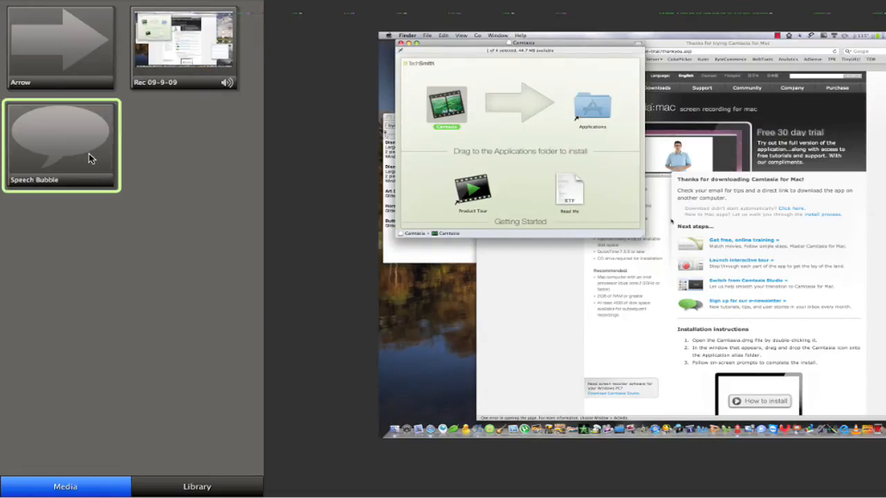
key("Delete")
left_click(78, 76)
key("Delete")
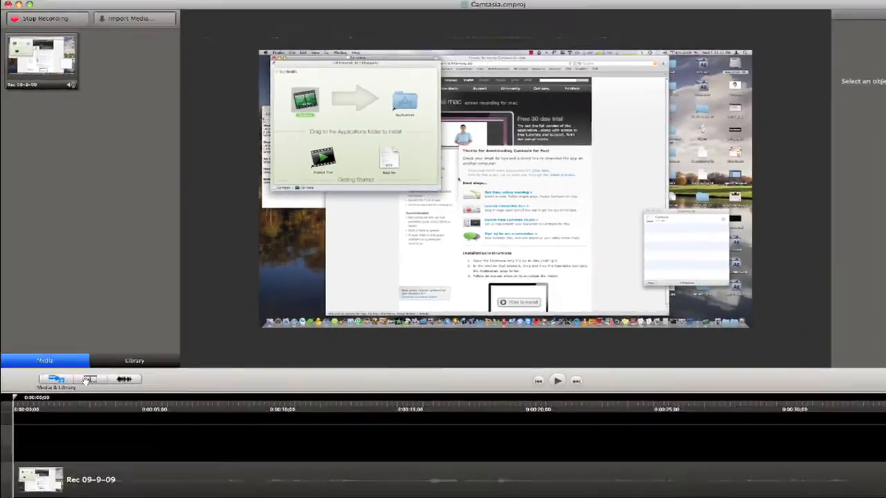
- Browse the video effects, apply an In/Out transition to the start of the Rec 09-9-09 clip and play it from the beginning
left_click(81, 350)
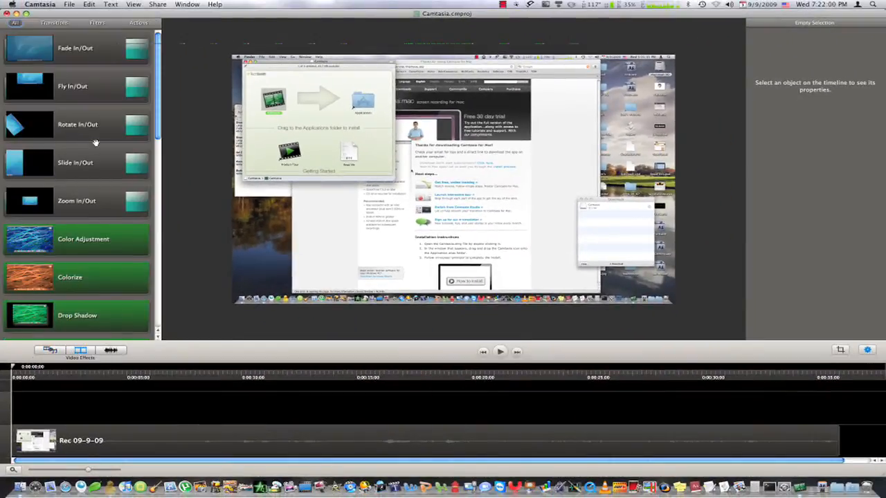
scroll(95, 143, "down", 12)
scroll(96, 143, "up", 11)
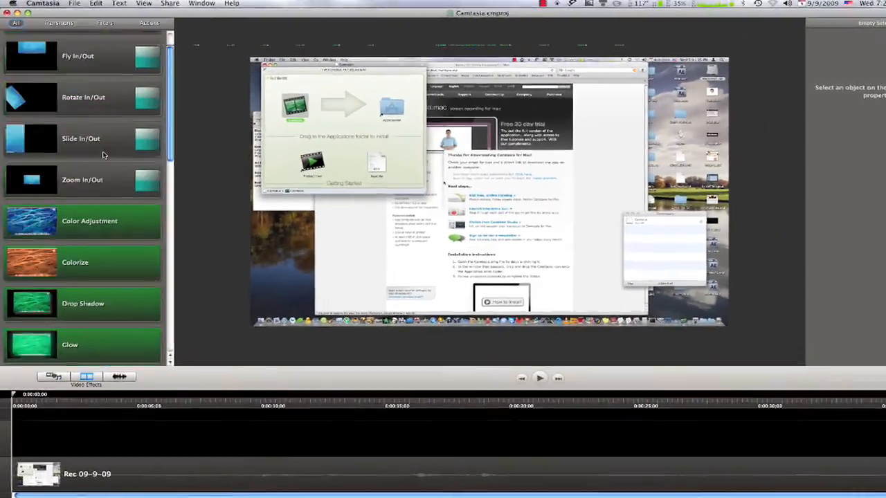
scroll(102, 155, "up", 1)
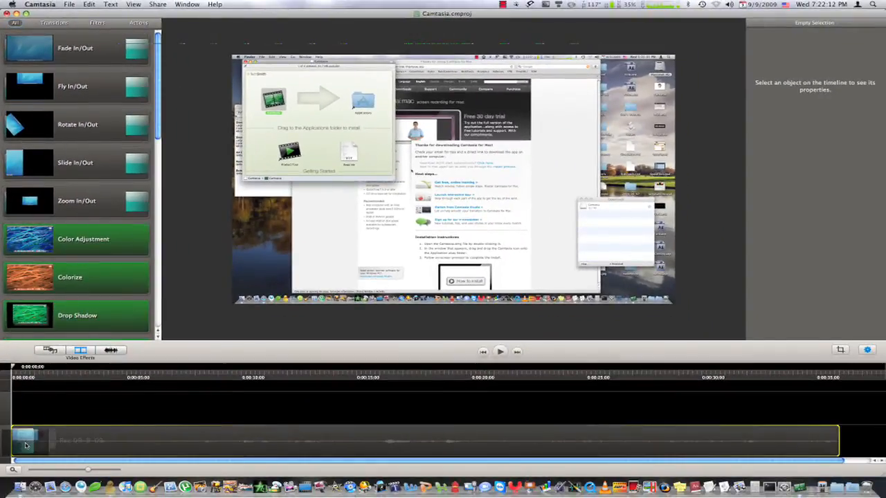
mouse_move(26, 446)
left_mouse_down()
mouse_move(43, 445)
mouse_move(36, 443)
left_mouse_up()
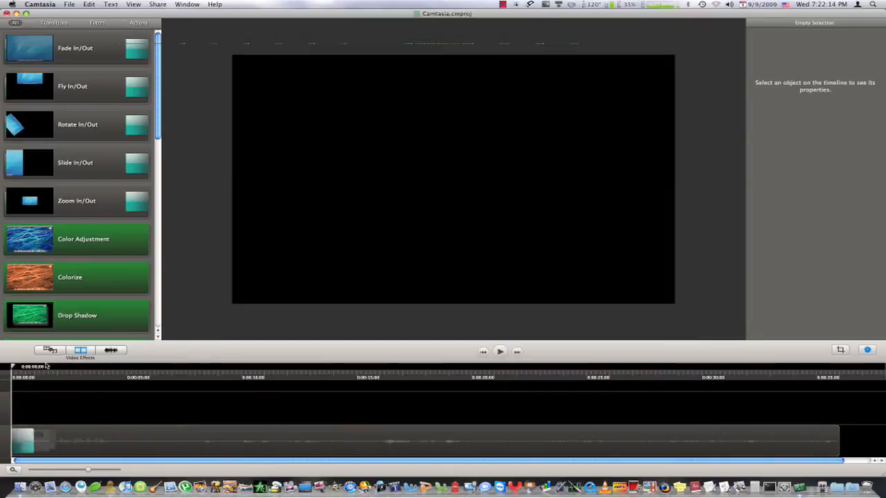
mouse_move(12, 367)
left_mouse_down()
mouse_move(46, 370)
mouse_move(6, 377)
left_mouse_up()
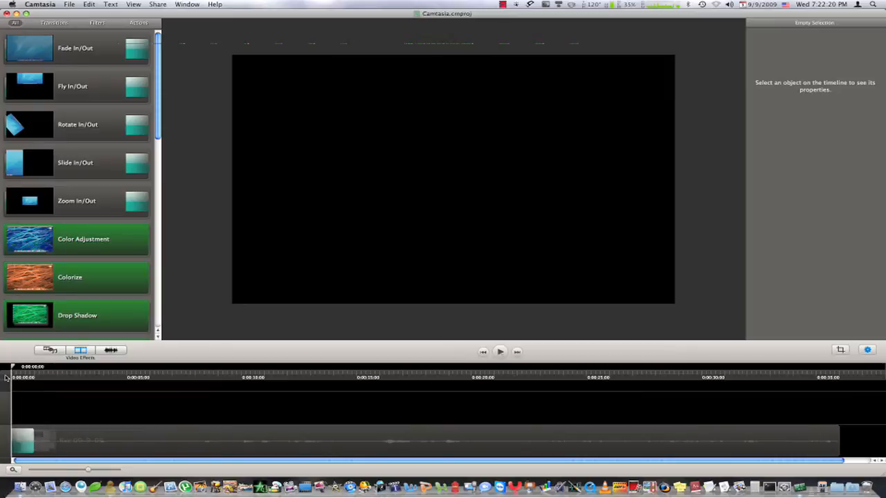
key("space")
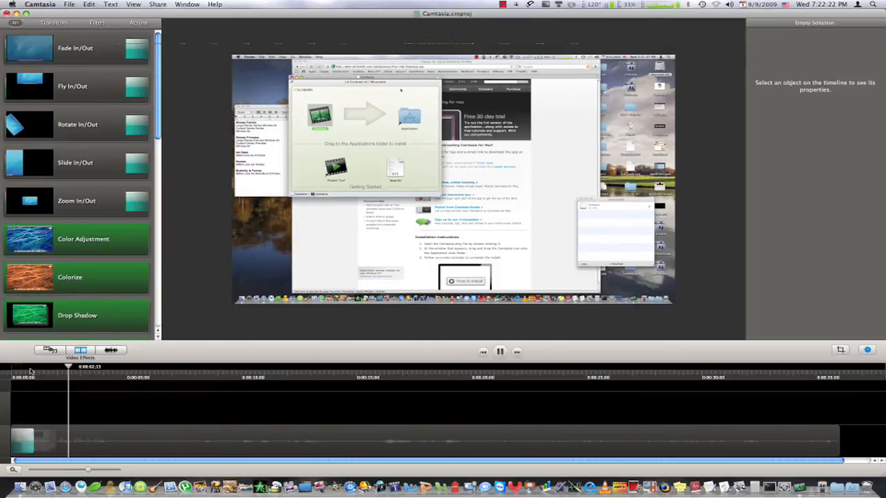
- Return the playhead to the start and delete the transition at the beginning of the Rec 09-9-09 clip
left_click_drag(31, 372, 8, 372)
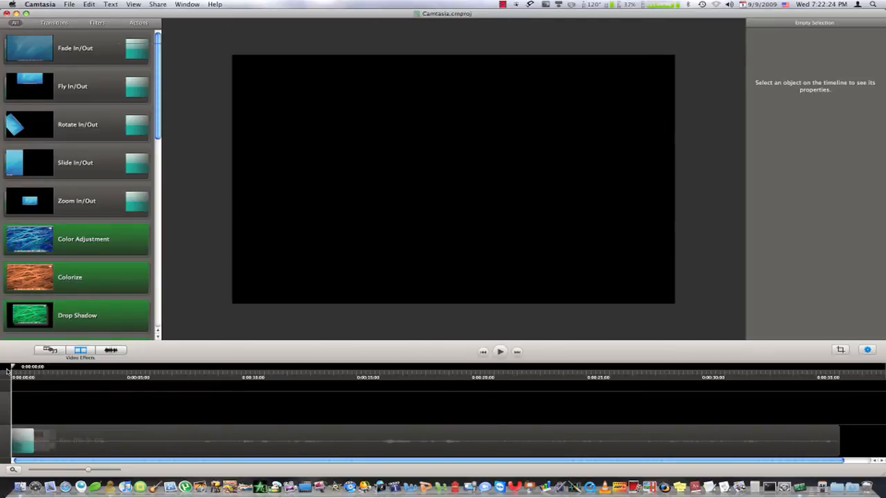
left_click(33, 444)
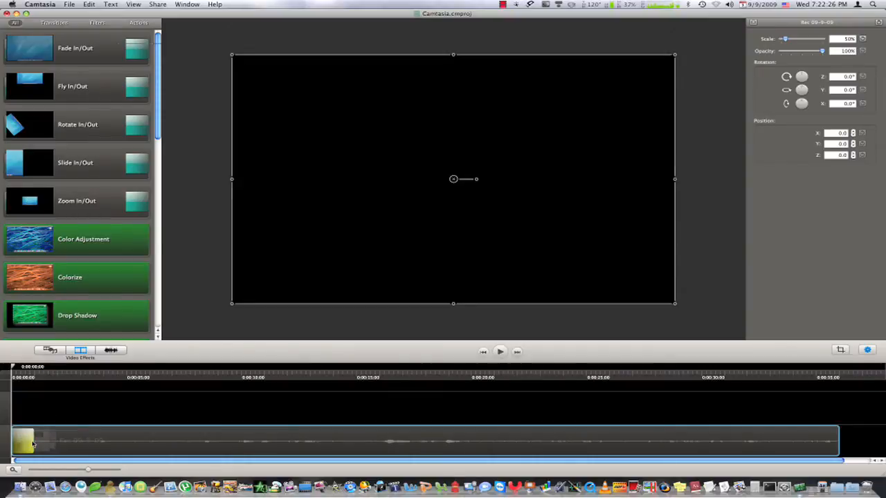
key("Delete")
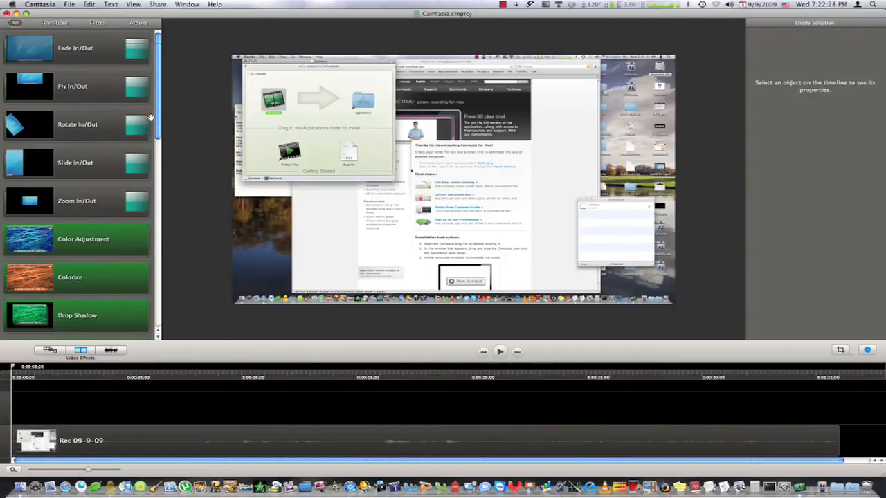
- Try a Color Adjustment filter on the recording, experiment with its brightness and contrast, and remove it
scroll(159, 119, "down", 3)
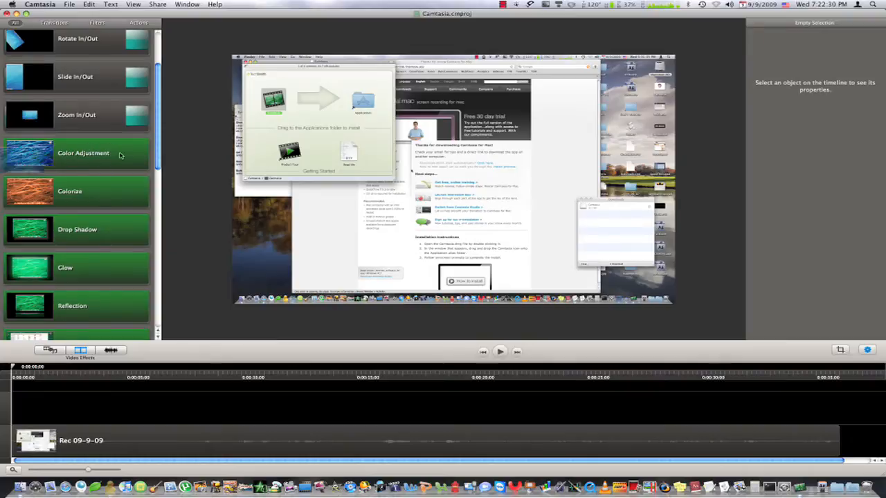
left_click_drag(123, 152, 339, 200)
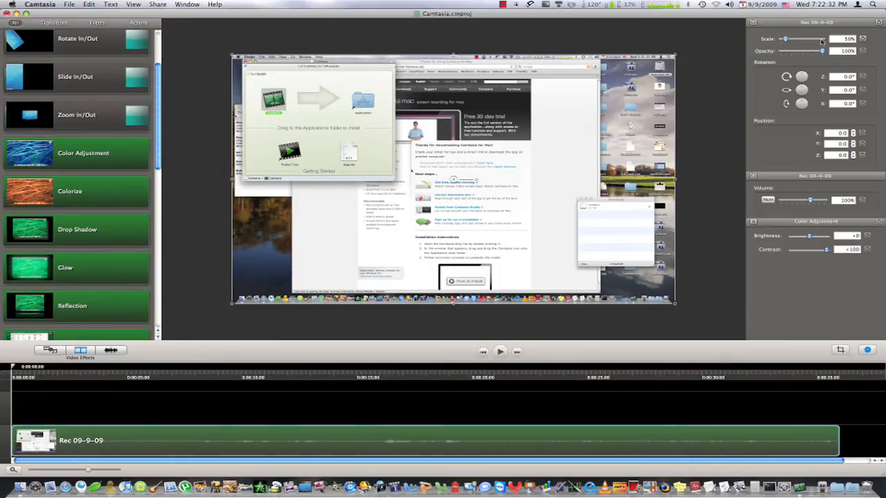
left_click_drag(810, 237, 839, 254)
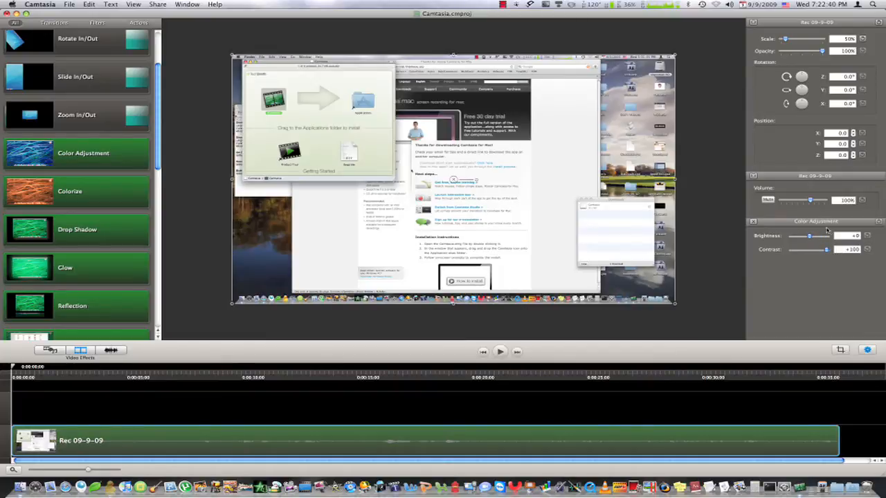
left_click(753, 222)
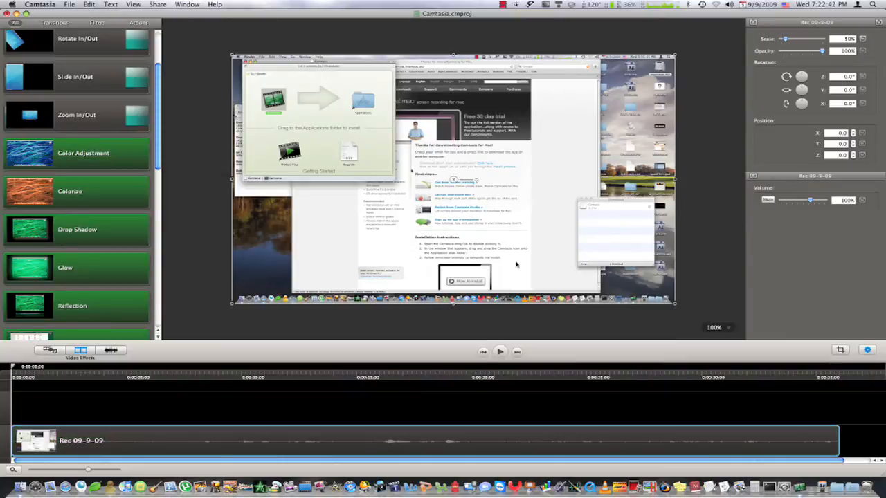
- Try the Window Spotlight effect on the Rec 09-9-09 clip and scrub through the timeline to preview it
scroll(115, 288, "down", 2)
scroll(115, 289, "down", 5)
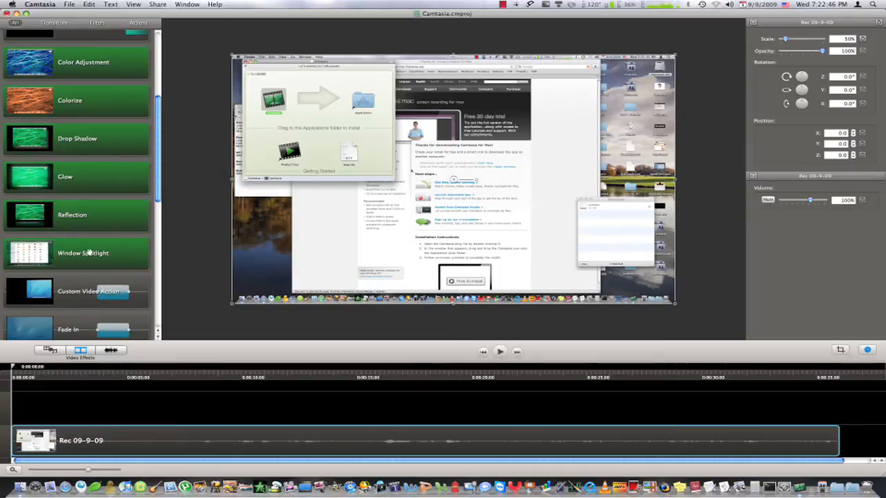
left_click_drag(66, 250, 78, 441)
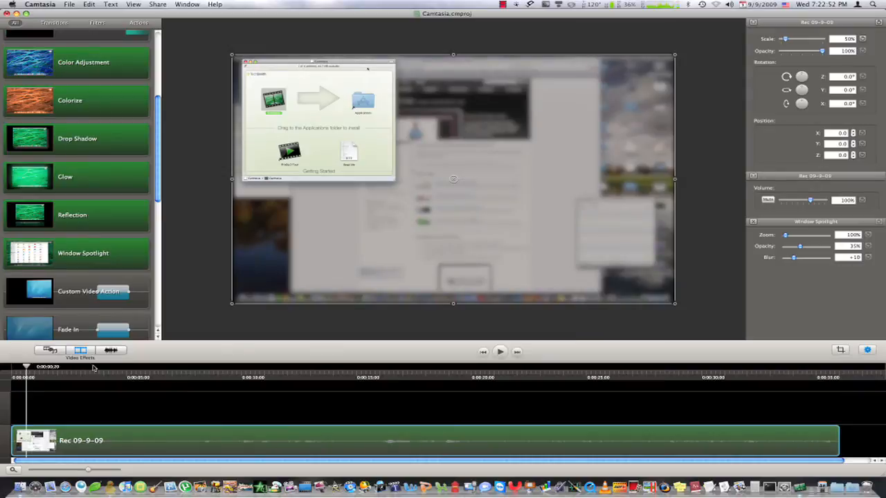
left_click_drag(28, 371, 278, 367)
left_click(392, 357)
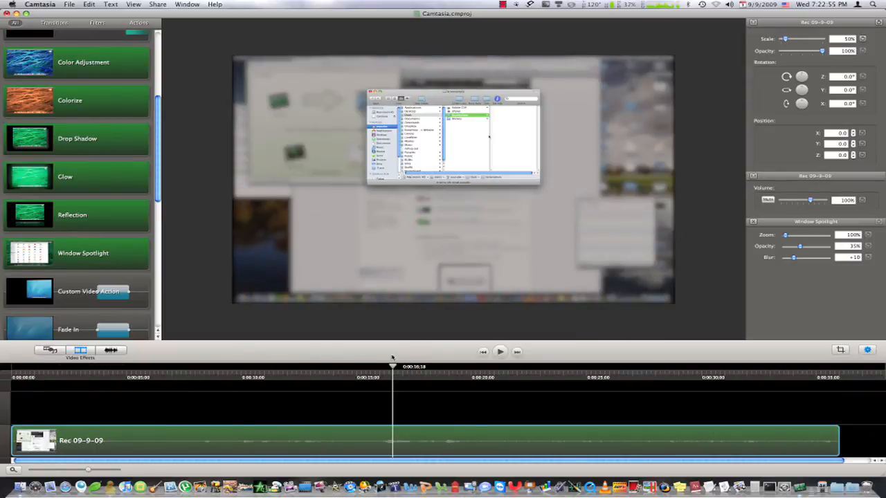
left_click_drag(391, 357, 470, 360)
left_click(235, 360)
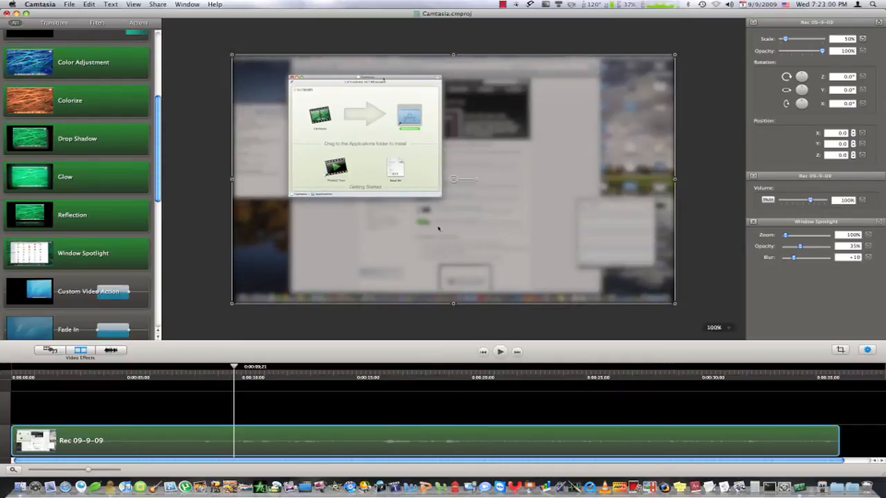
- Try a Window Spotlight blur of +13 and an opacity of 5%, and remove the effect after previewing the clip
left_click_drag(794, 258, 776, 263)
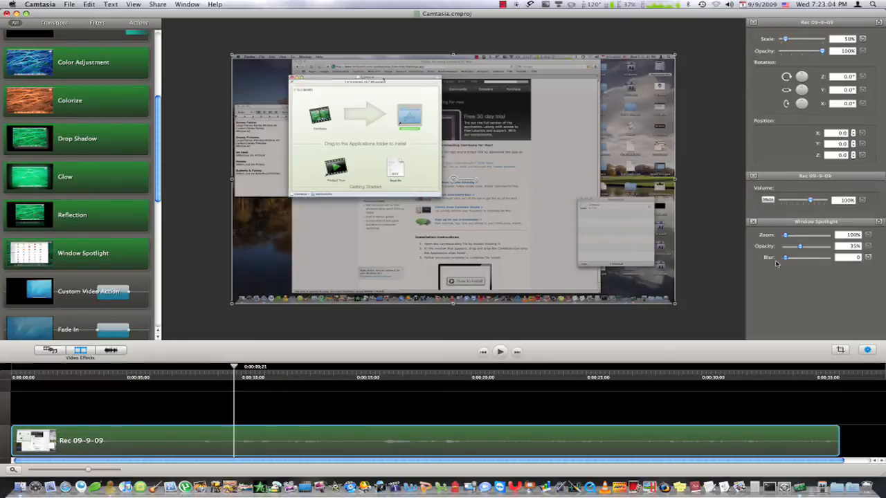
left_click(795, 263)
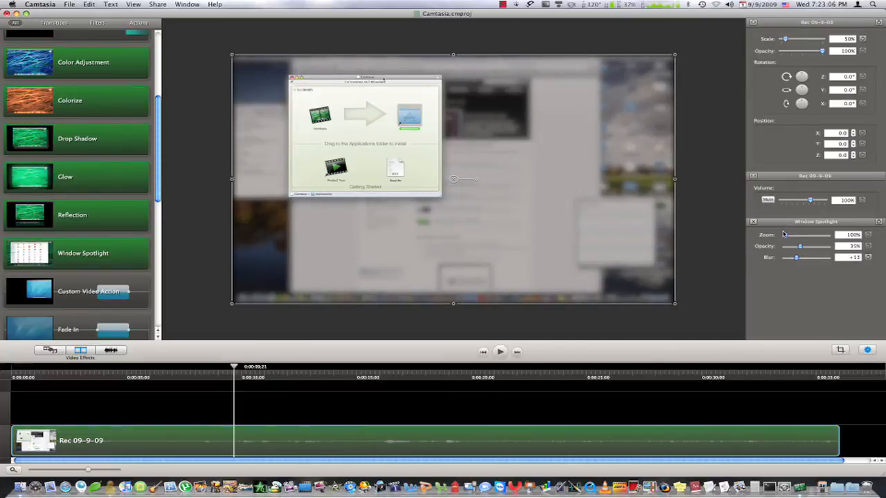
mouse_move(790, 236)
left_mouse_down()
mouse_move(813, 247)
mouse_move(787, 249)
left_mouse_up()
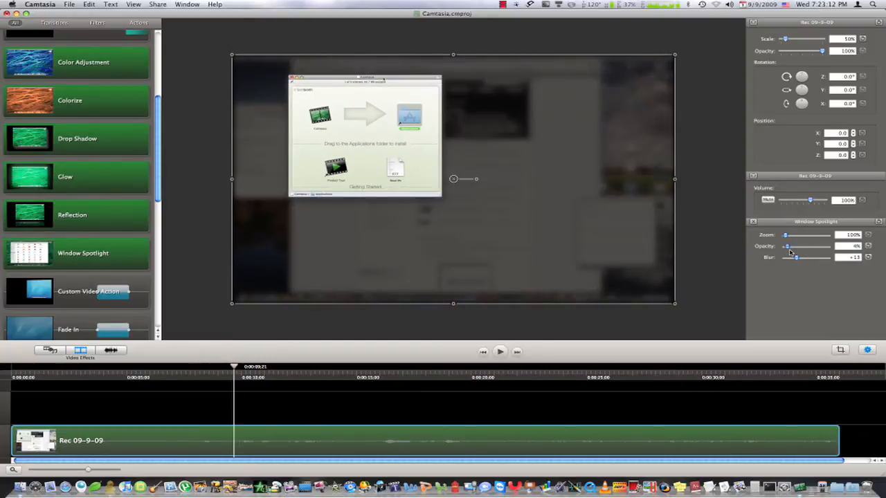
left_click_drag(394, 369, 446, 367)
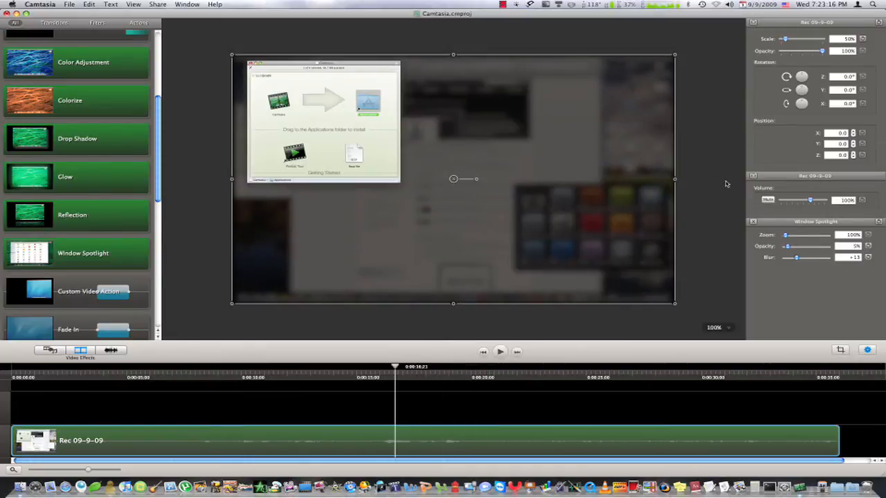
left_click(754, 223)
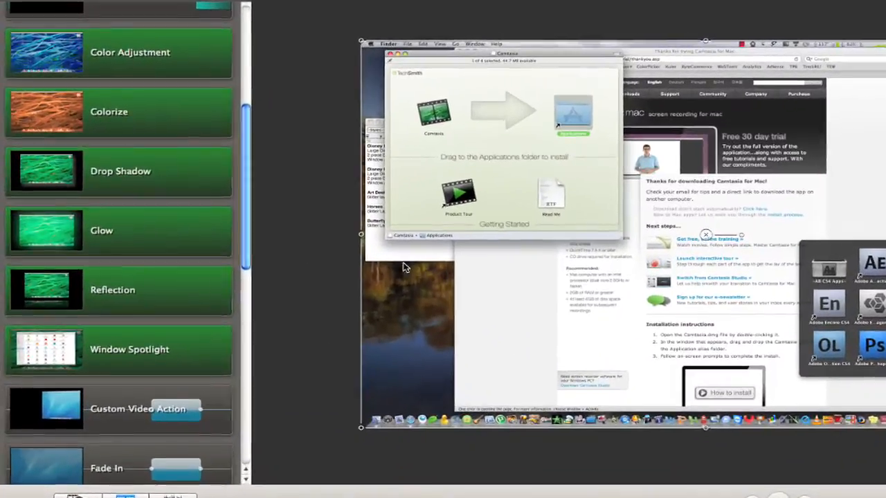
- Look through the remaining video effects, read the SmartFocus description and view the audio effects
scroll(193, 327, "down", 10)
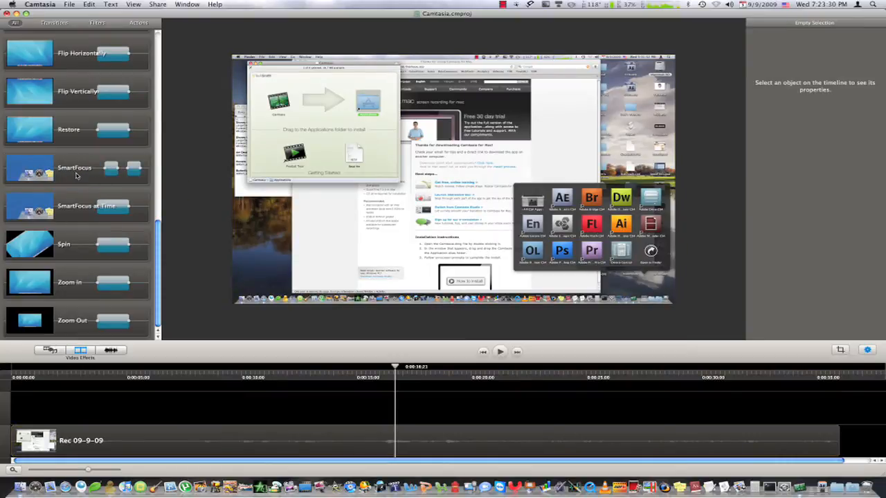
mouse_move(77, 176)
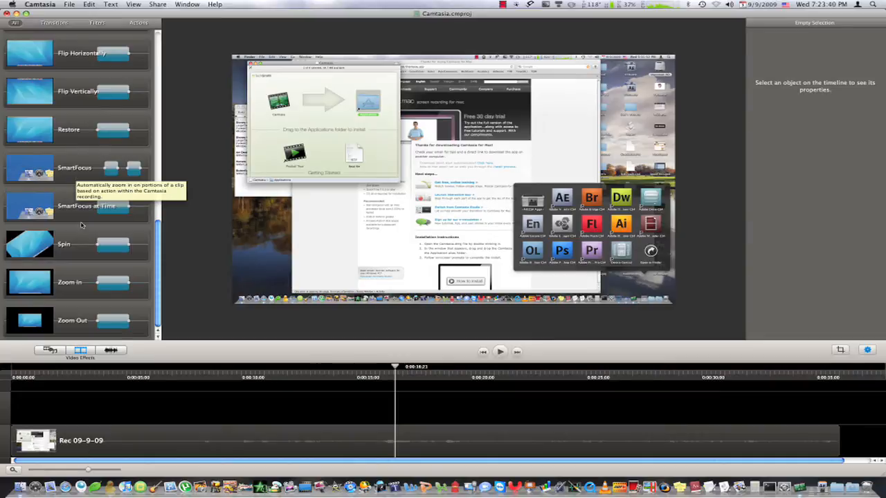
left_click(96, 440)
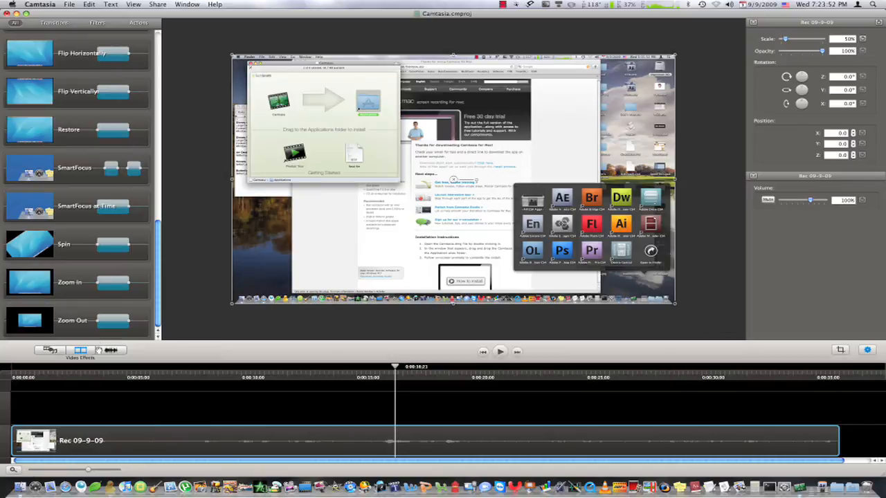
left_click(101, 351)
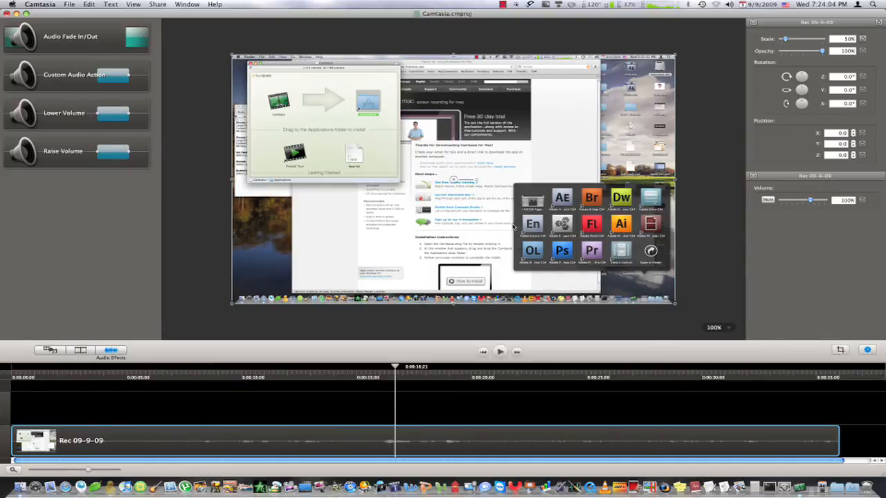
- Try enlarging the recording on the canvas to a scale of 60% and restore it with Scale to Fit
right_click(514, 226)
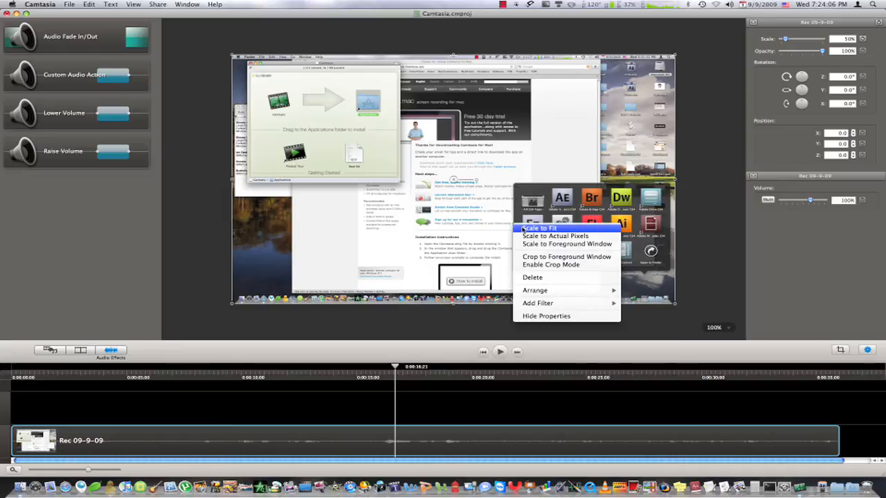
left_click(480, 231)
left_click_drag(675, 304, 764, 356)
right_click(517, 217)
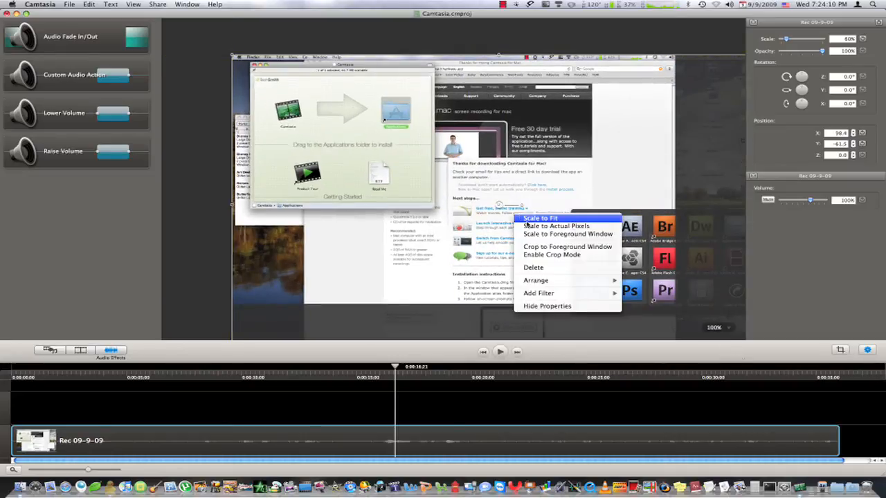
left_click(540, 218)
right_click(523, 277)
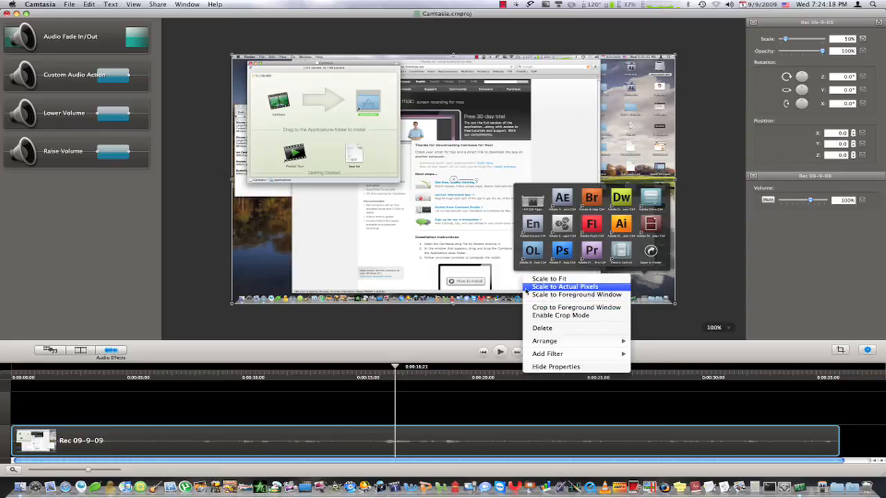
left_click(304, 150)
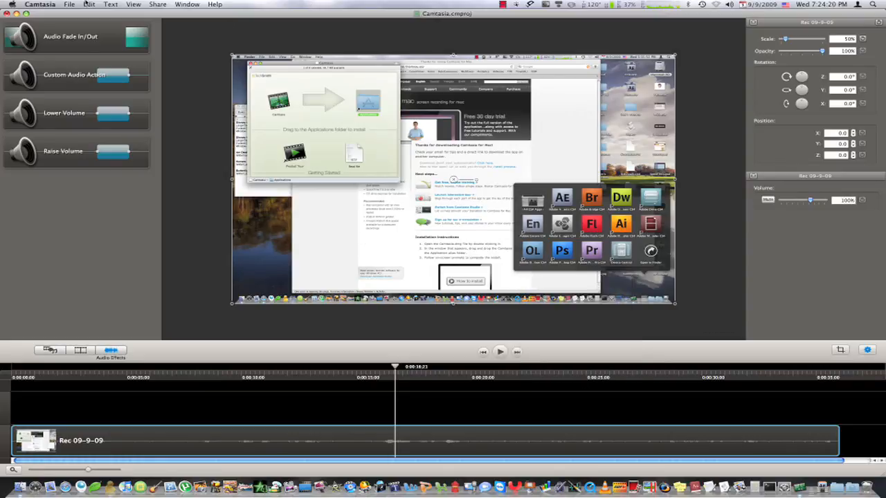
- Try the YouTube HD (1280x720) preset in the canvas adjustment settings and cancel the change
left_click(111, 5)
mouse_move(89, 4)
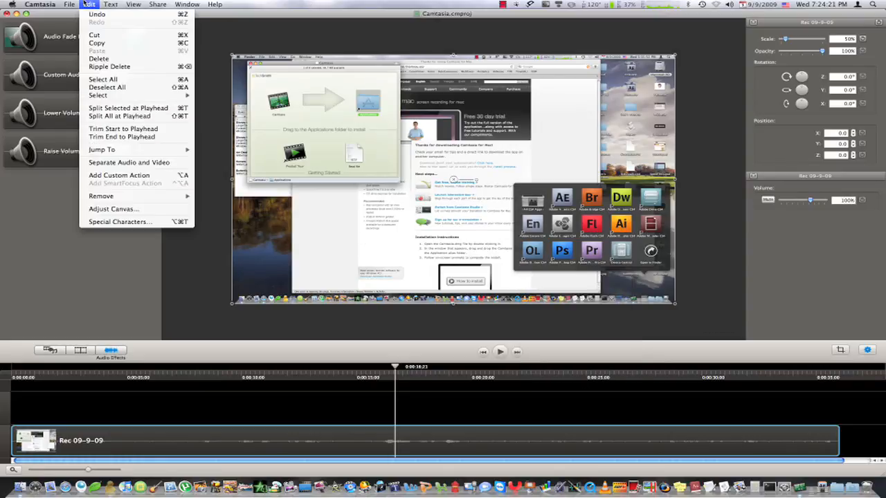
left_click(111, 208)
left_click(467, 332)
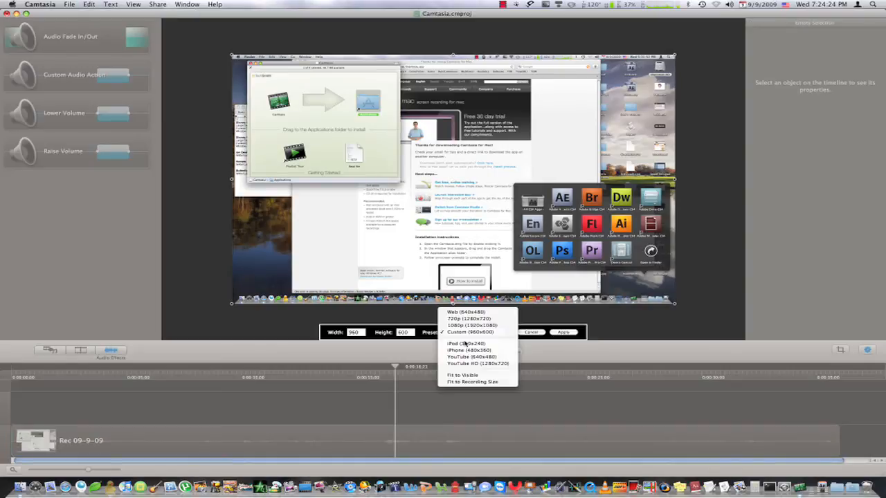
left_click(461, 364)
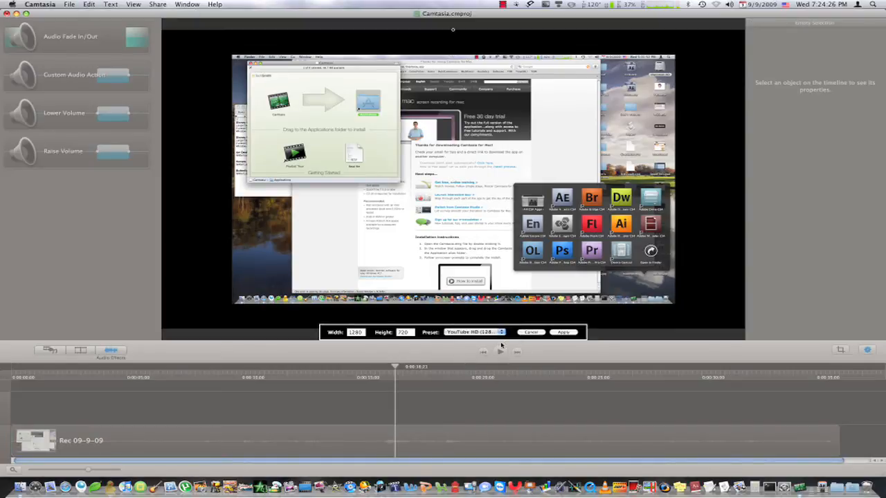
left_click(527, 332)
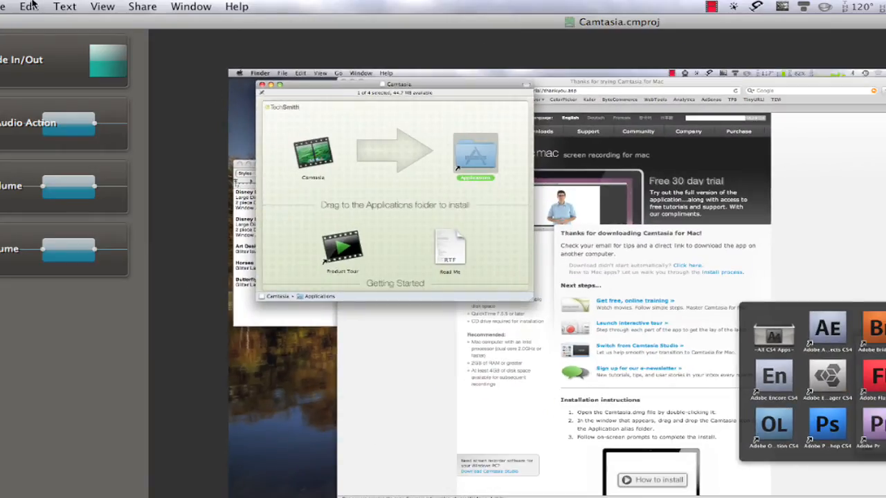
- Look over the sharing options, open the Advanced Export dialog and cancel it
left_click(154, 6)
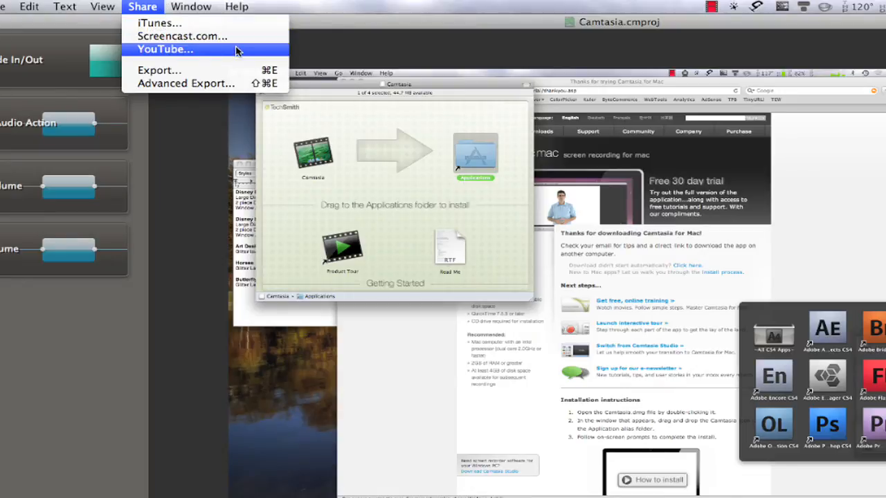
left_click(233, 83)
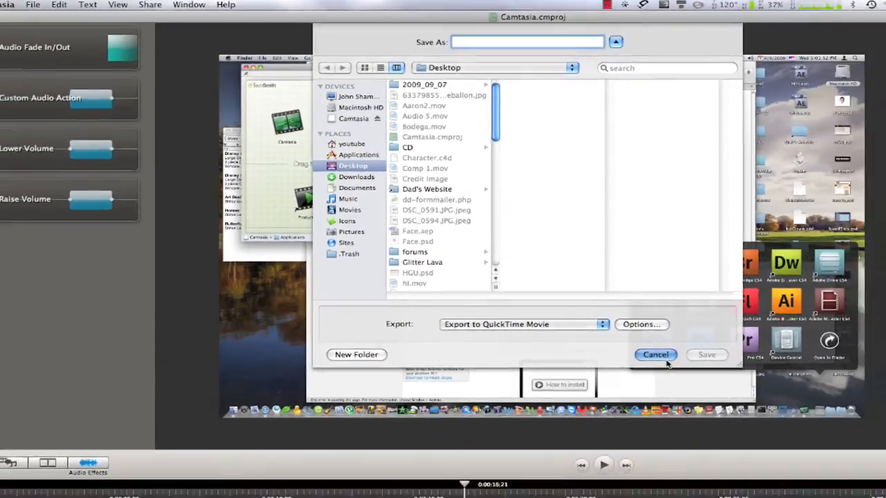
left_click(785, 447)
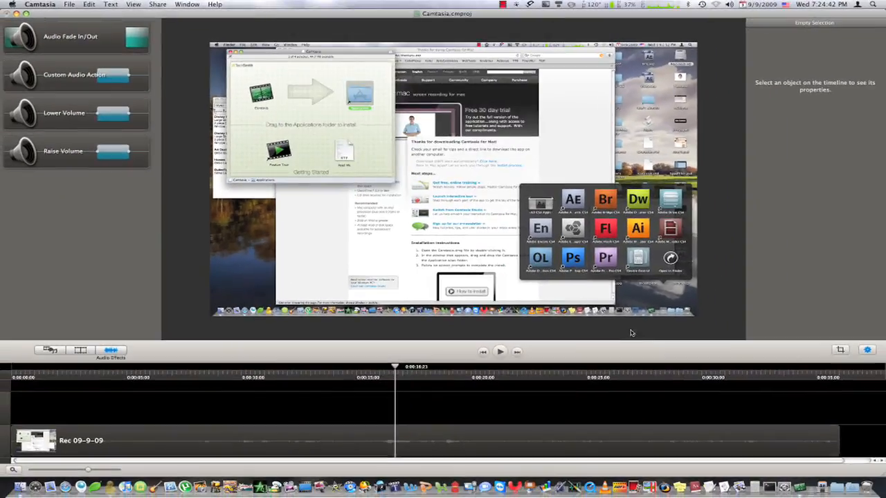
- Scrub through the recording back to its start and slightly enlarge the preview area by shrinking the timeline
left_click_drag(490, 368, 718, 367)
left_click_drag(782, 367, 13, 368)
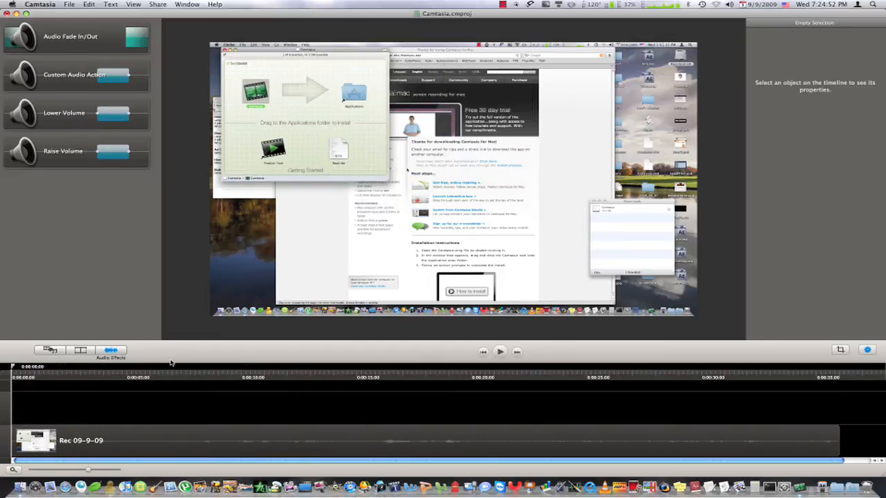
left_click_drag(169, 362, 164, 349)
left_click_drag(163, 349, 166, 373)
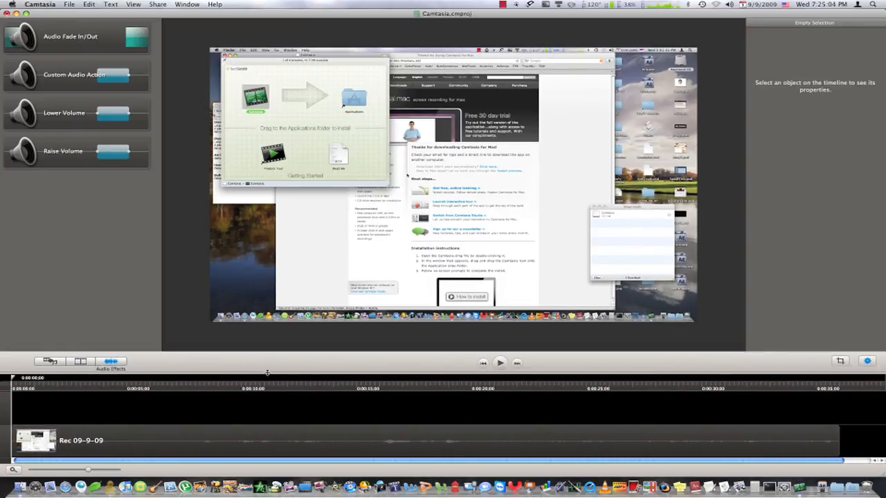
mouse_move(267, 372)
left_mouse_down()
mouse_move(257, 344)
mouse_move(266, 306)
mouse_move(274, 372)
left_mouse_up()
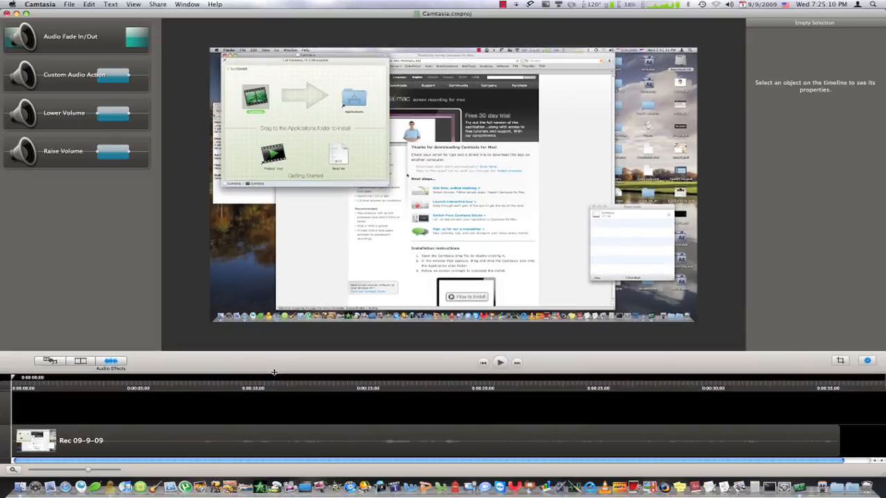